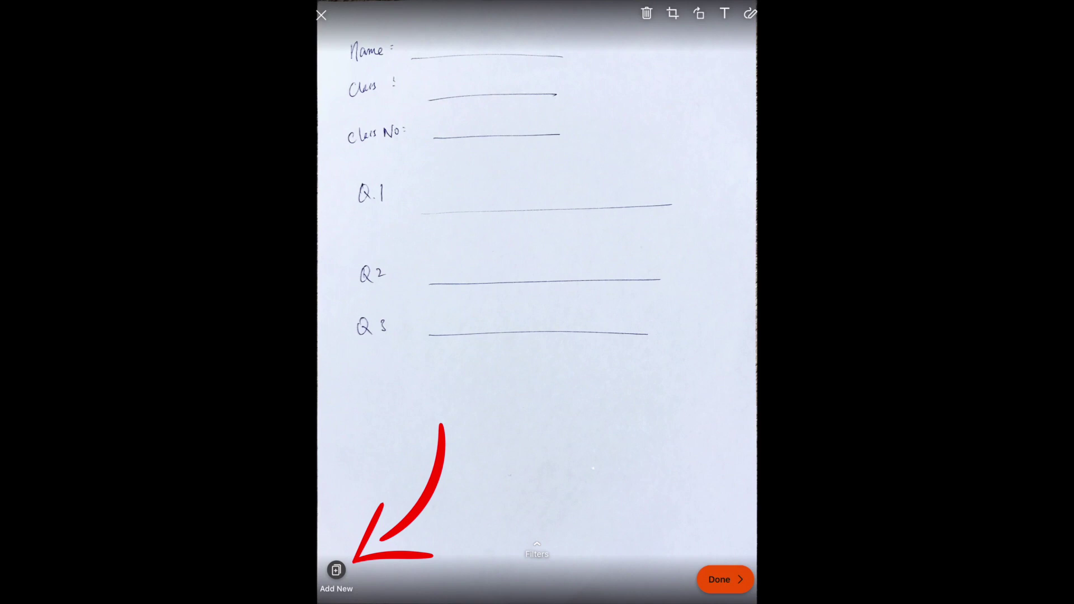
# - Start adding another page to the one-page Office Lens document
pyautogui.click(336, 570)
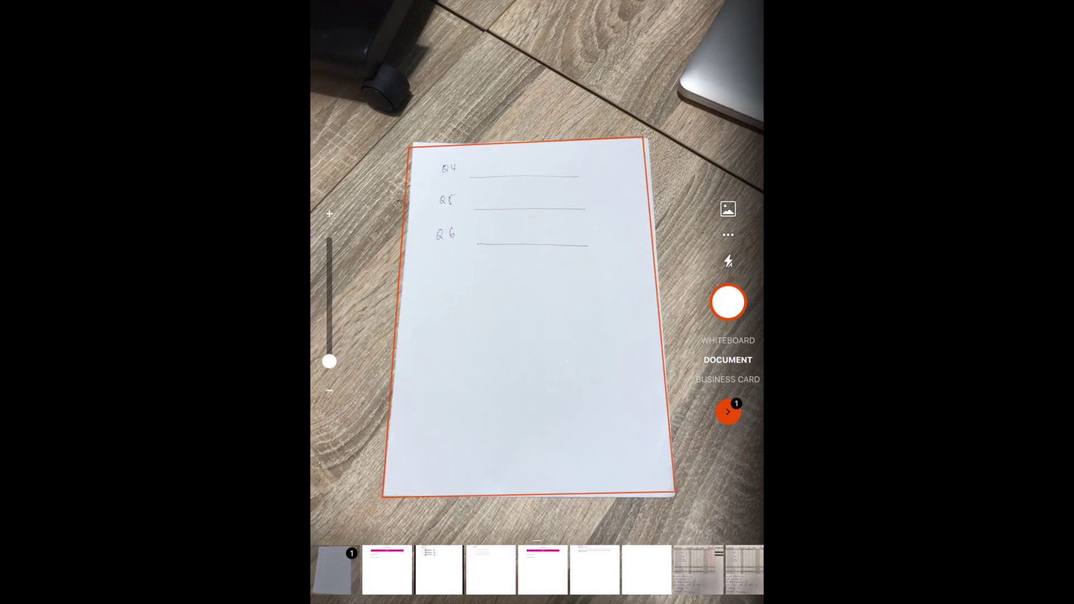
# - Capture the Q4–Q6 worksheet page as page 2 and finish scanning
pyautogui.click(727, 302)
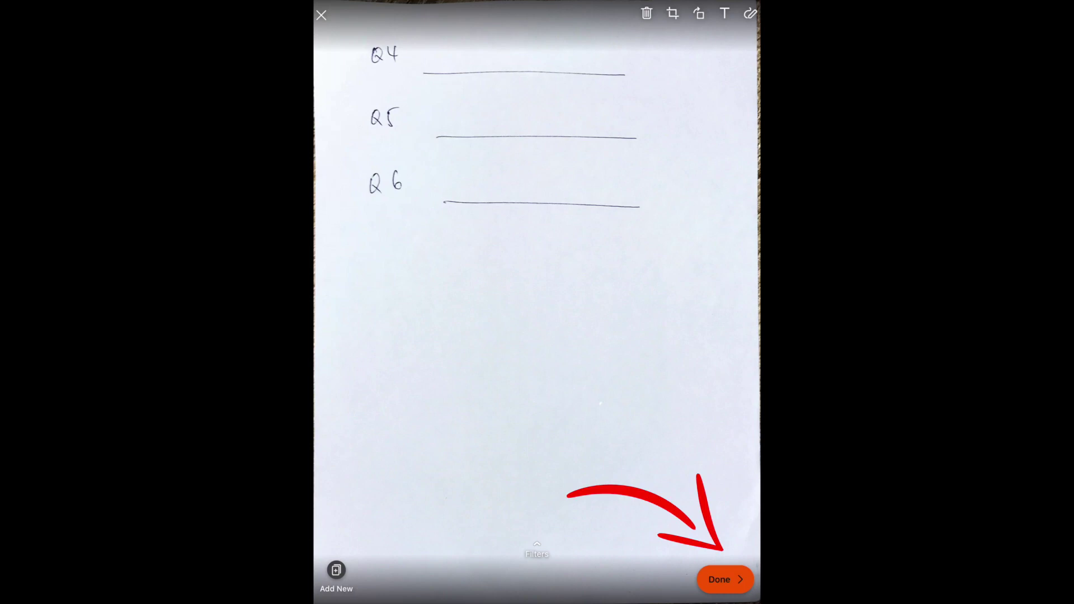
pyautogui.click(723, 580)
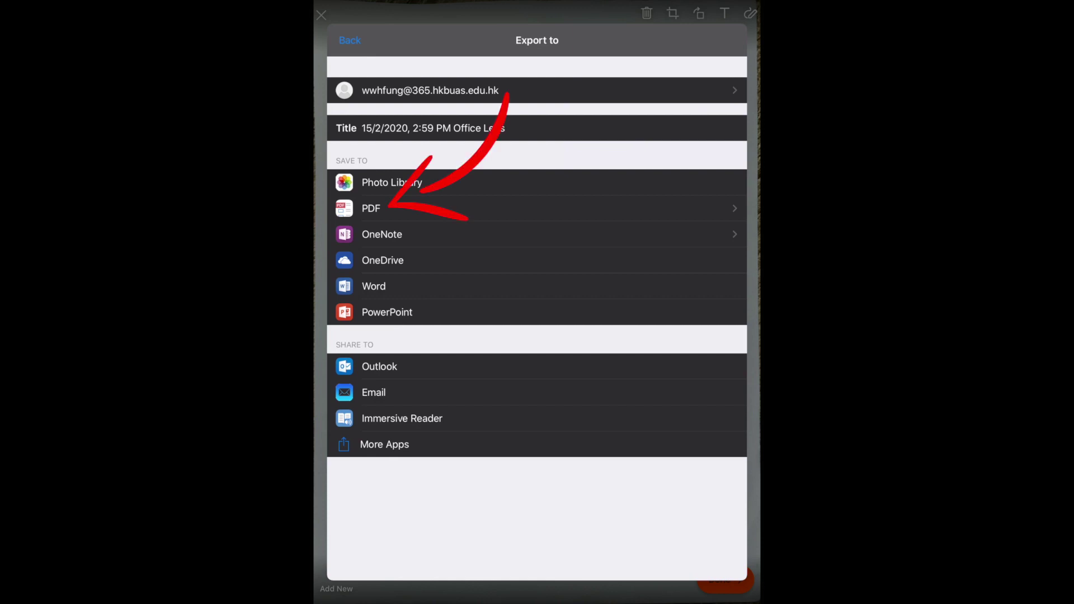
# - Save the two-page scan as a PDF to Phone Storage, then share it to Classroom
pyautogui.click(370, 208)
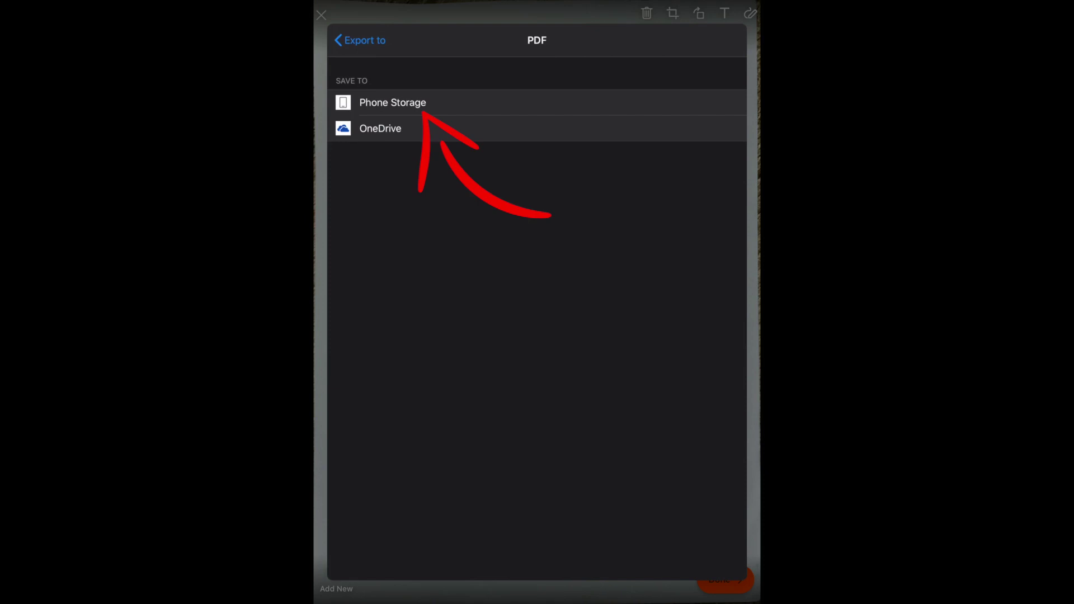
pyautogui.click(393, 102)
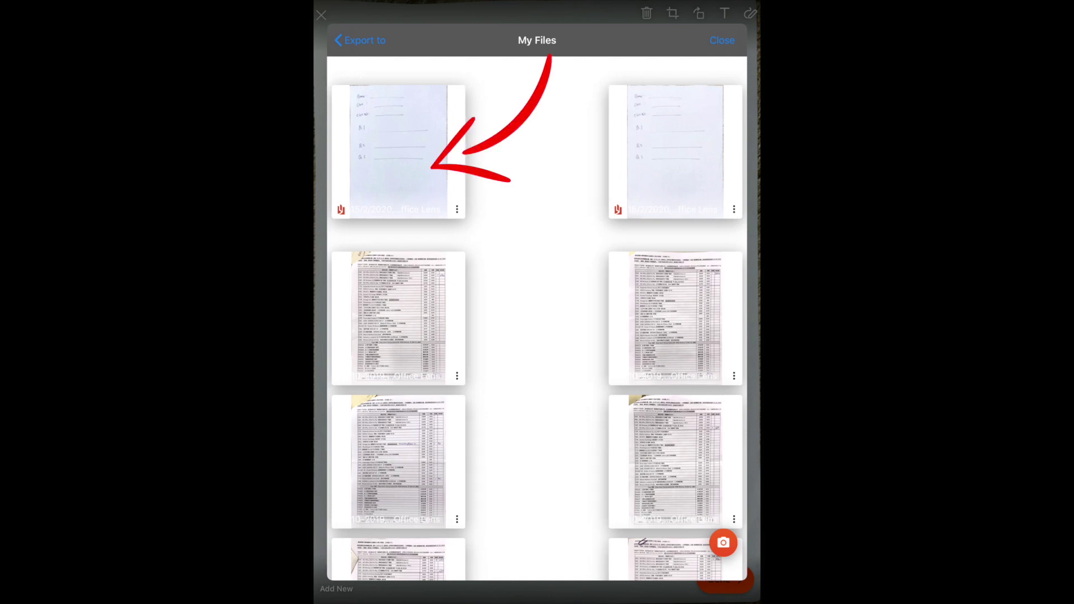
pyautogui.click(397, 146)
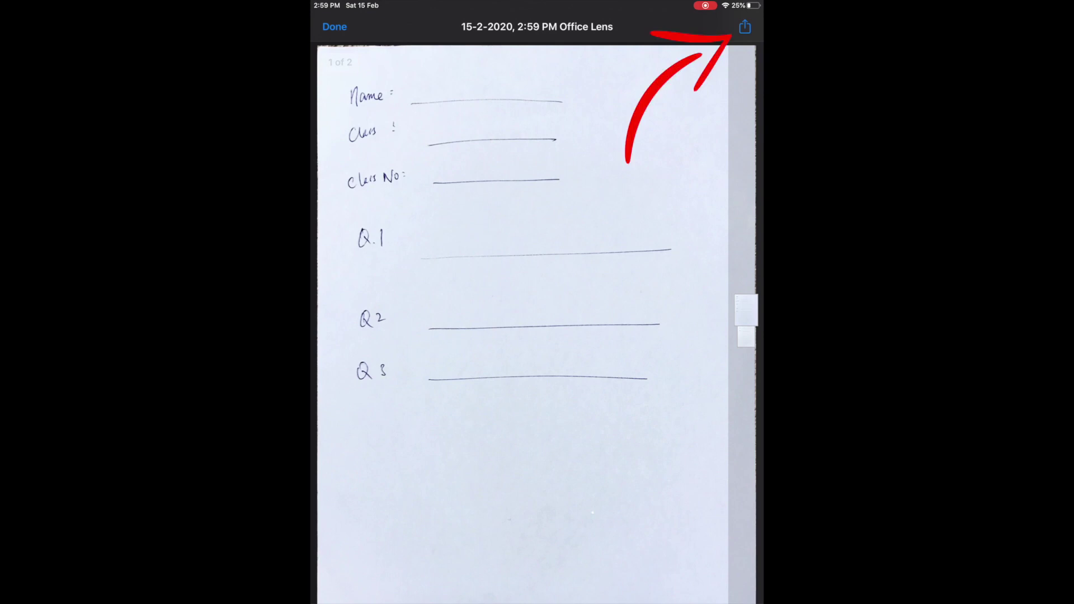
pyautogui.click(744, 27)
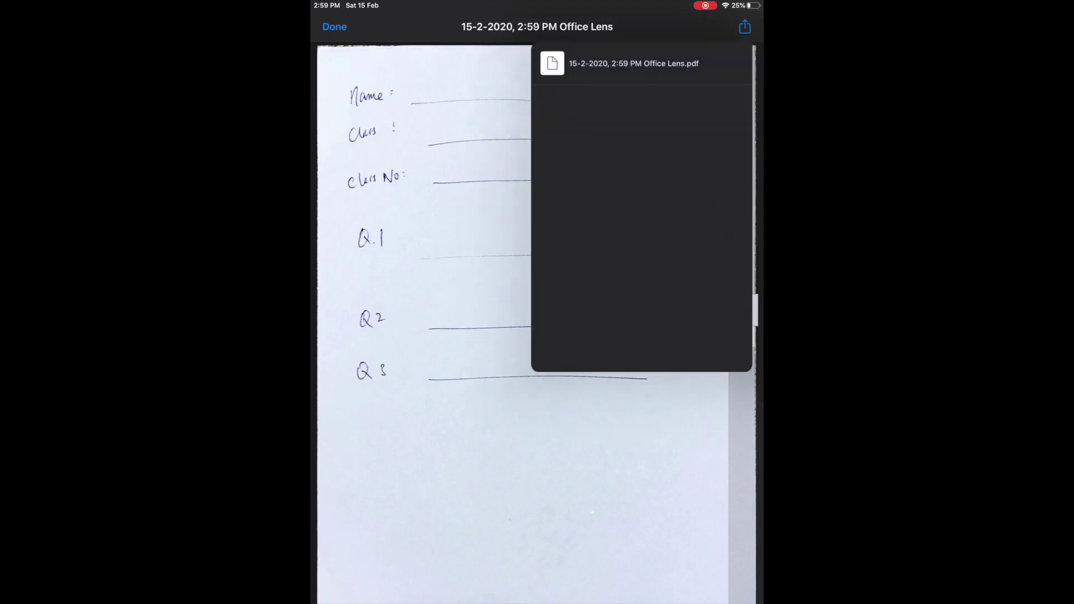
pyautogui.hscroll(2, 642, 114)
pyautogui.hscroll(3, 642, 115)
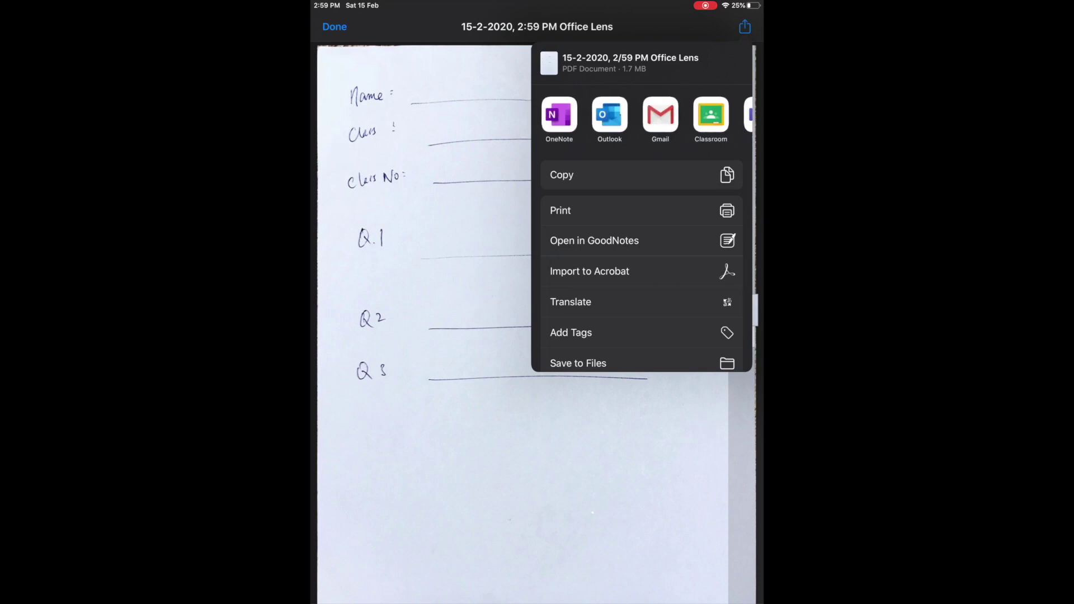
pyautogui.hscroll(1, 642, 114)
pyautogui.click(655, 114)
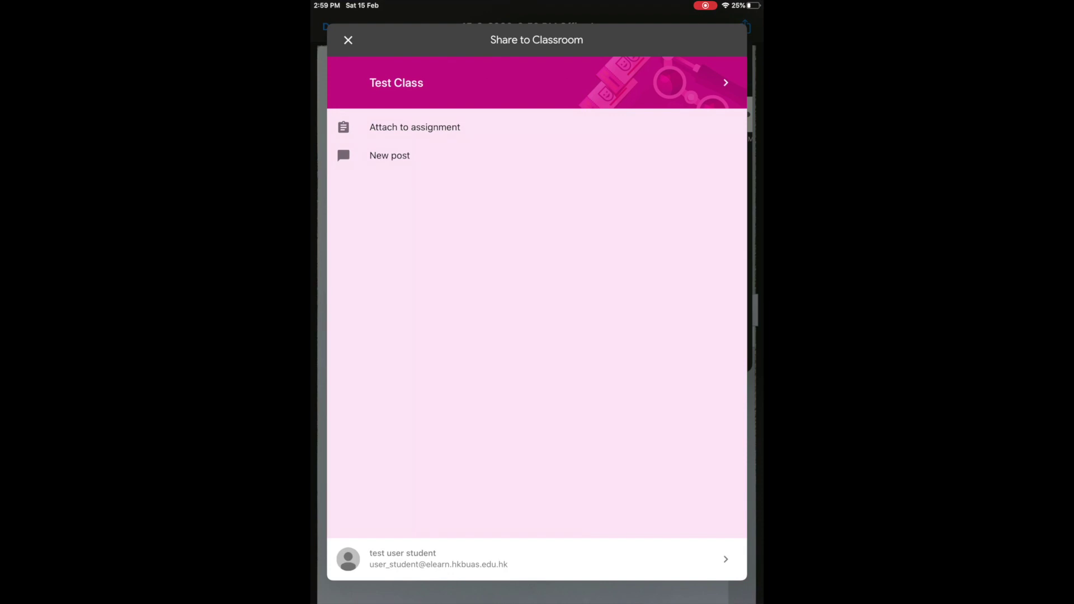
# - Choose Test Class and attach the PDF to an existing assignment
pyautogui.click(725, 83)
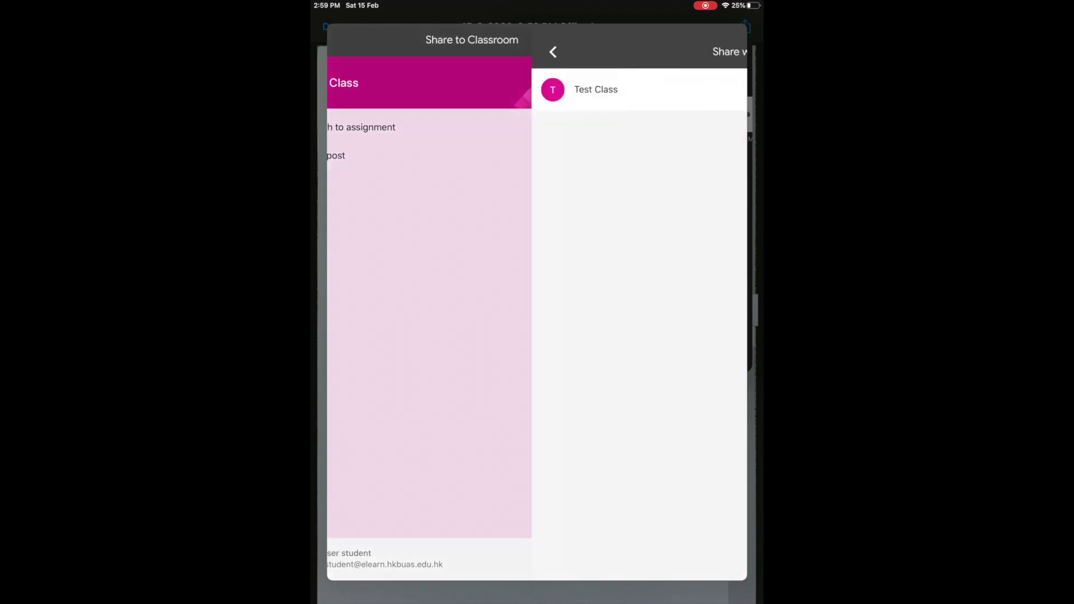
pyautogui.click(391, 90)
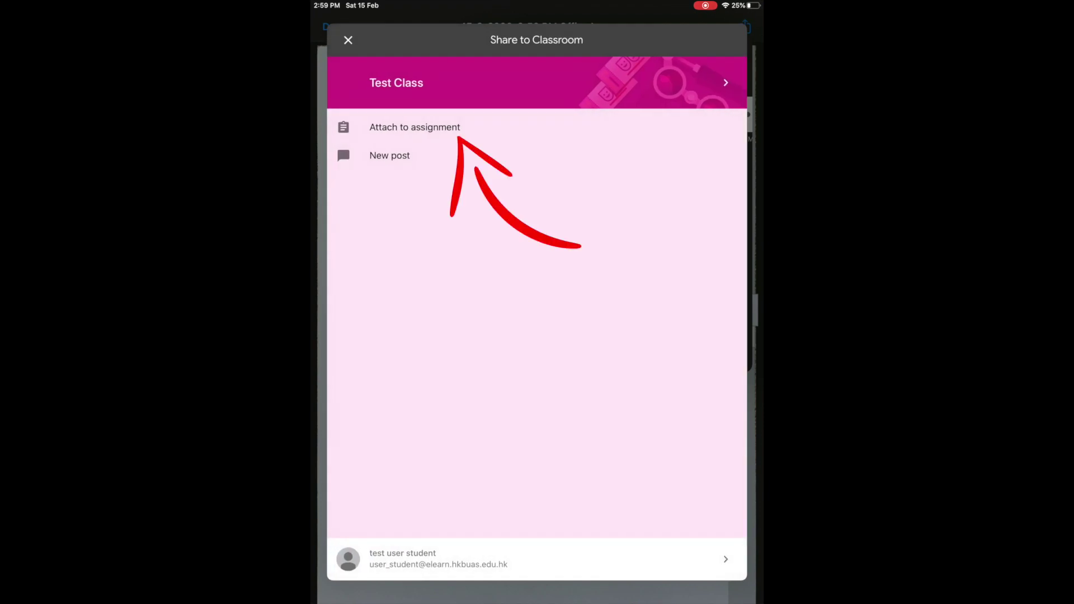
pyautogui.click(415, 127)
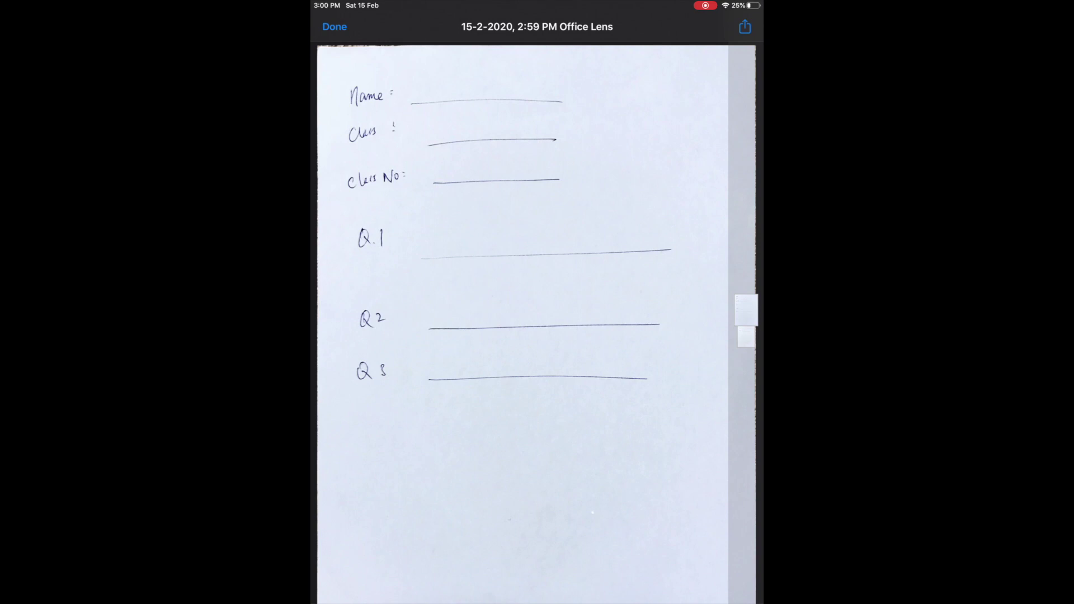
# - Go home, open Test Class's Edpuzzle 'What are Java Objects?' assignment and expand Your work
pyautogui.press('super+h')
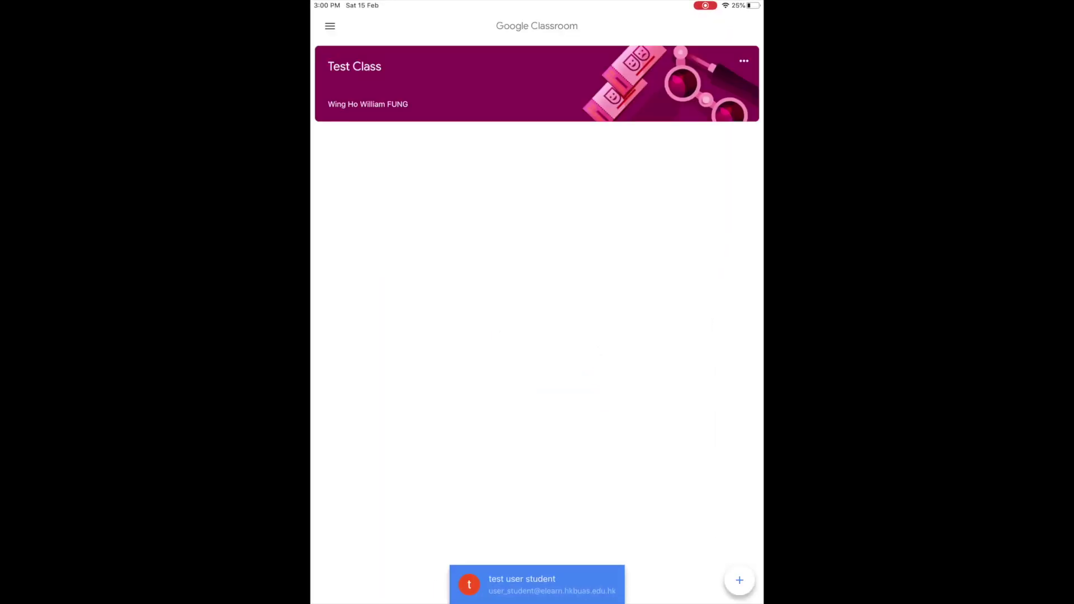
pyautogui.click(355, 66)
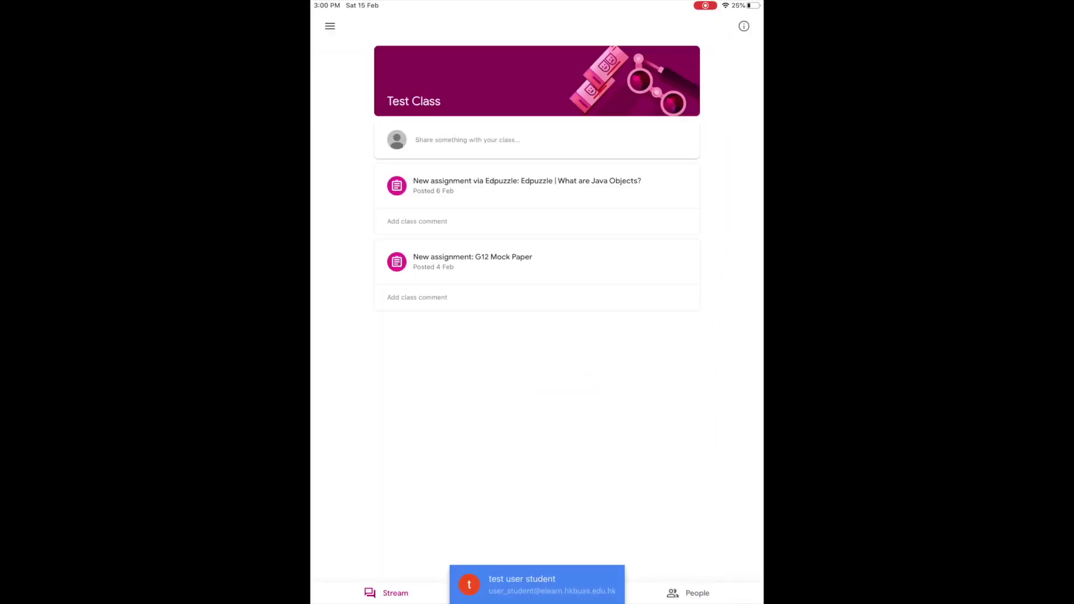
pyautogui.click(525, 180)
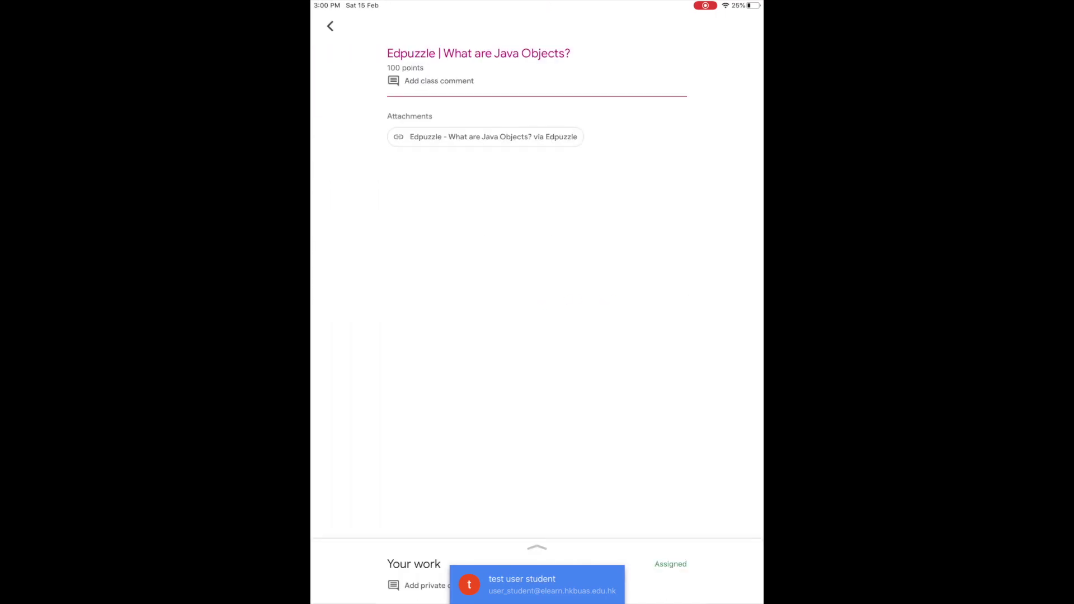
pyautogui.click(537, 547)
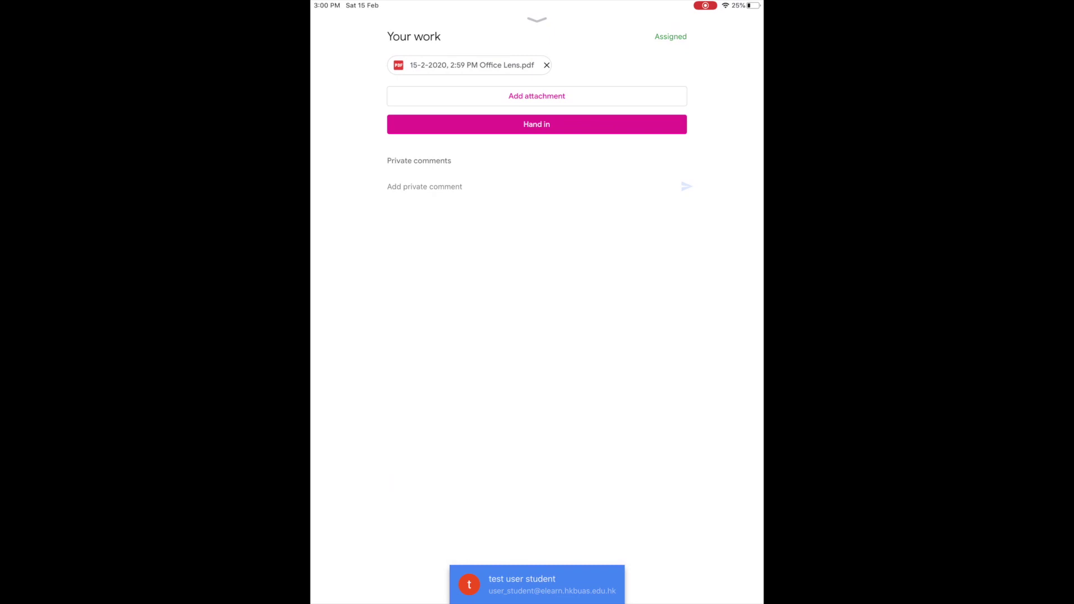